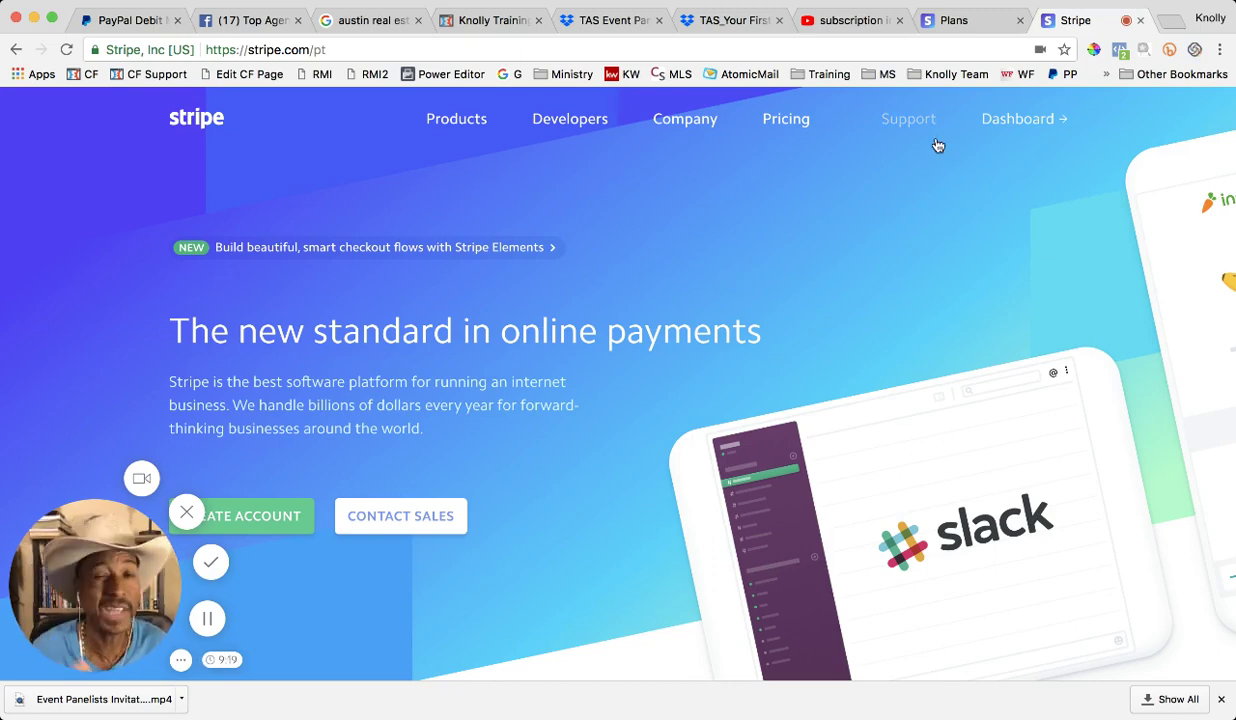
# Step: Navigate through Subscriptions back to the Plans page, which lists no live plans
pyautogui.click(955, 27)
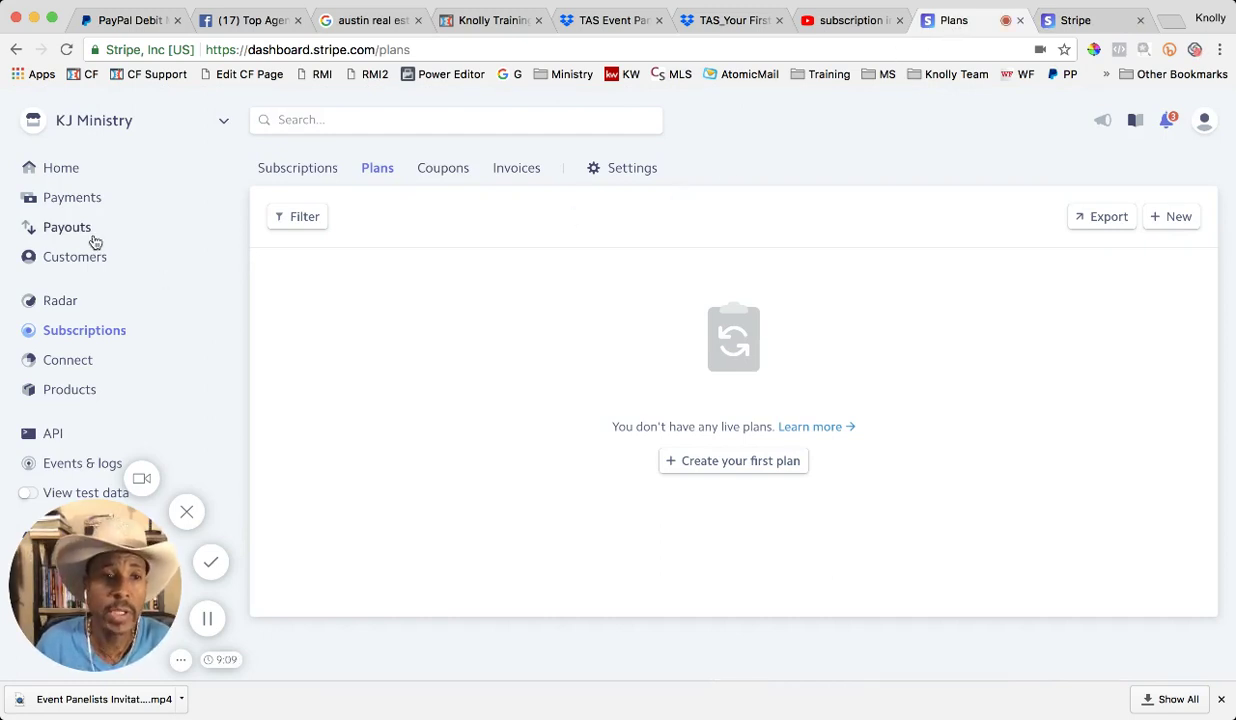
pyautogui.click(70, 336)
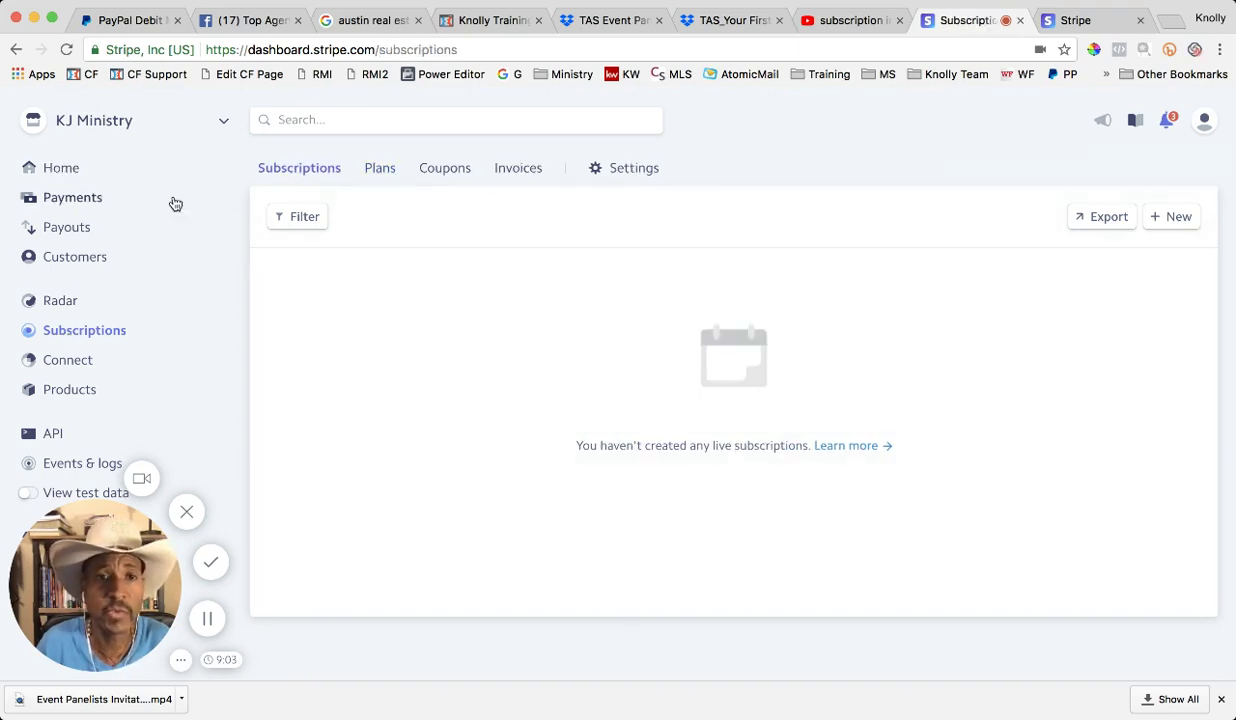
pyautogui.click(381, 168)
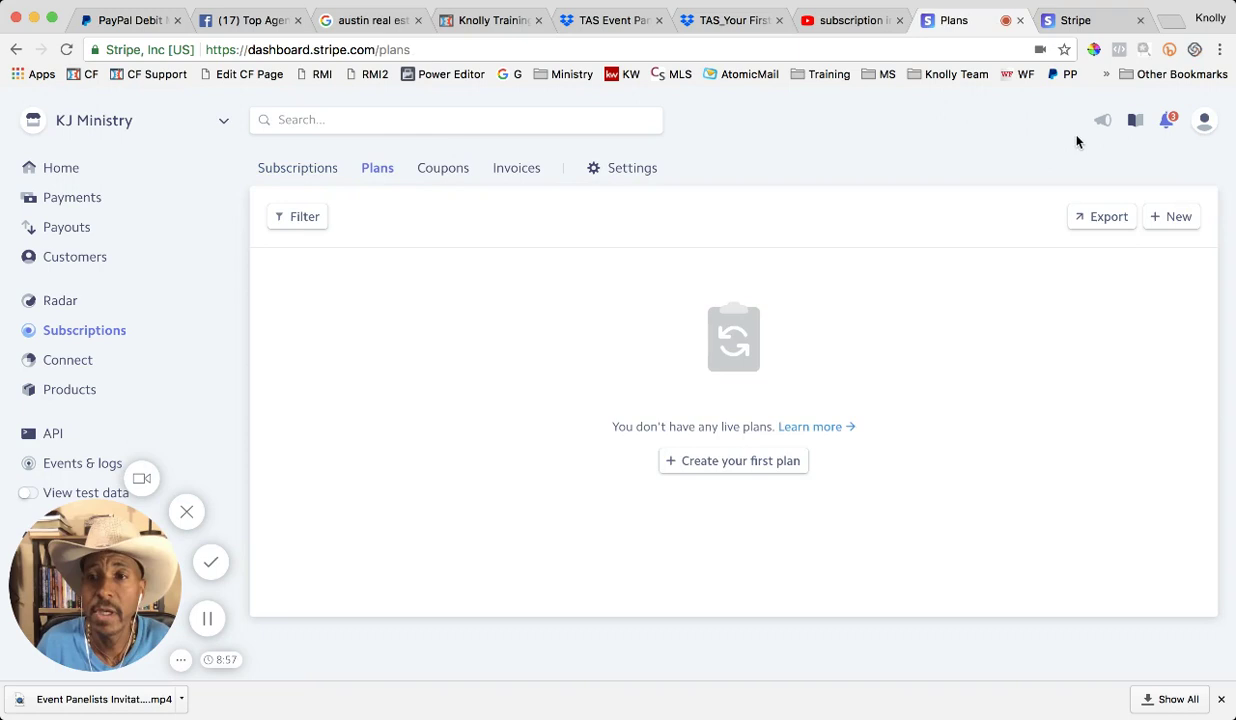
# Step: Start a new plan and clear 'VendorList' from the ID field, leaving ID 101
pyautogui.click(1168, 222)
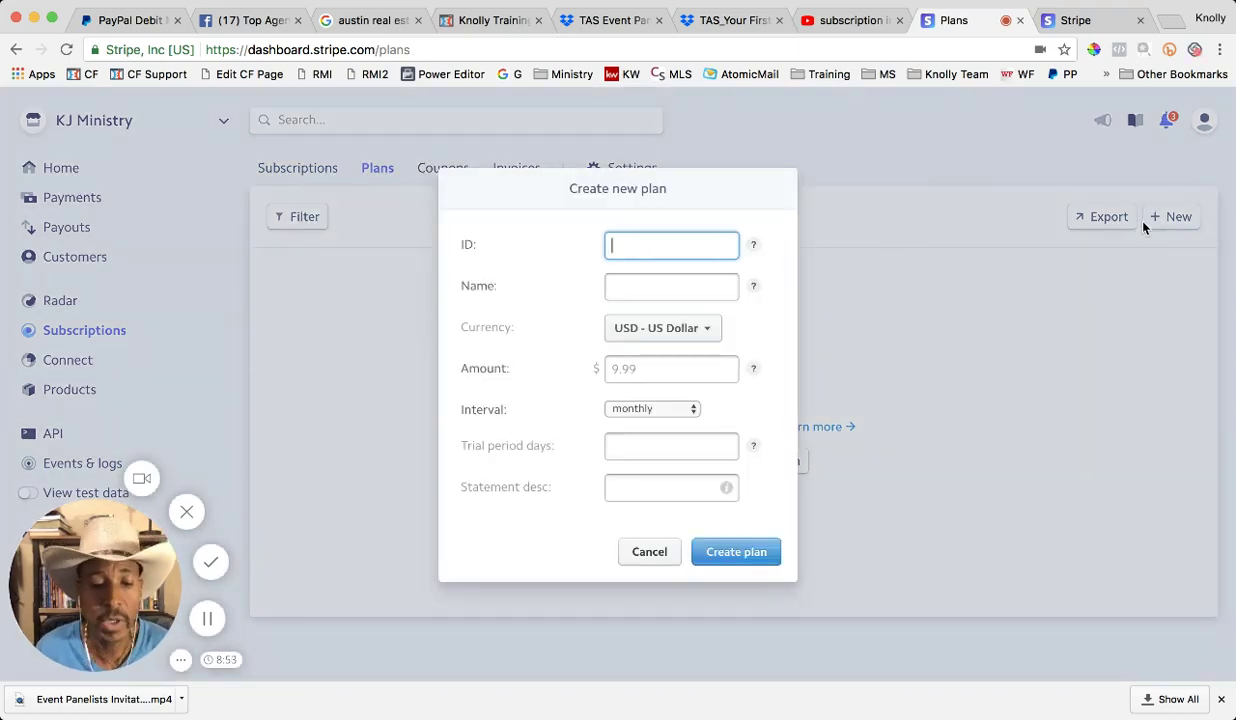
pyautogui.write('V')
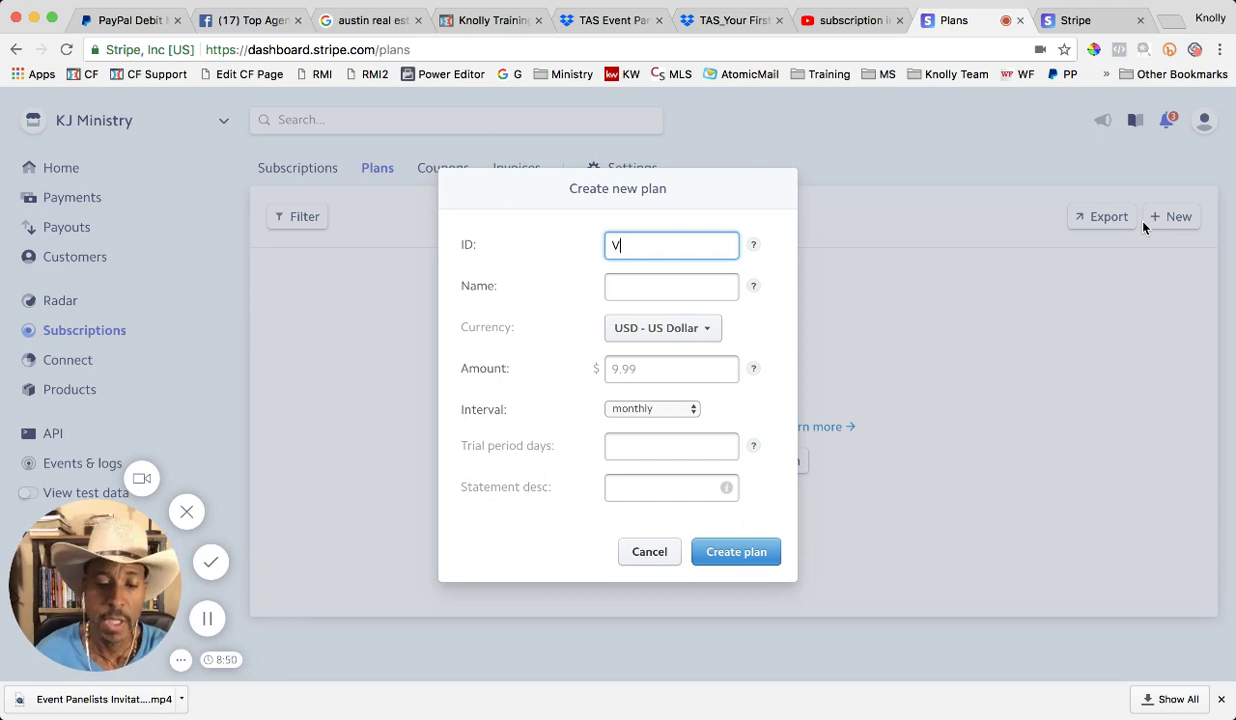
pyautogui.write('endorList')
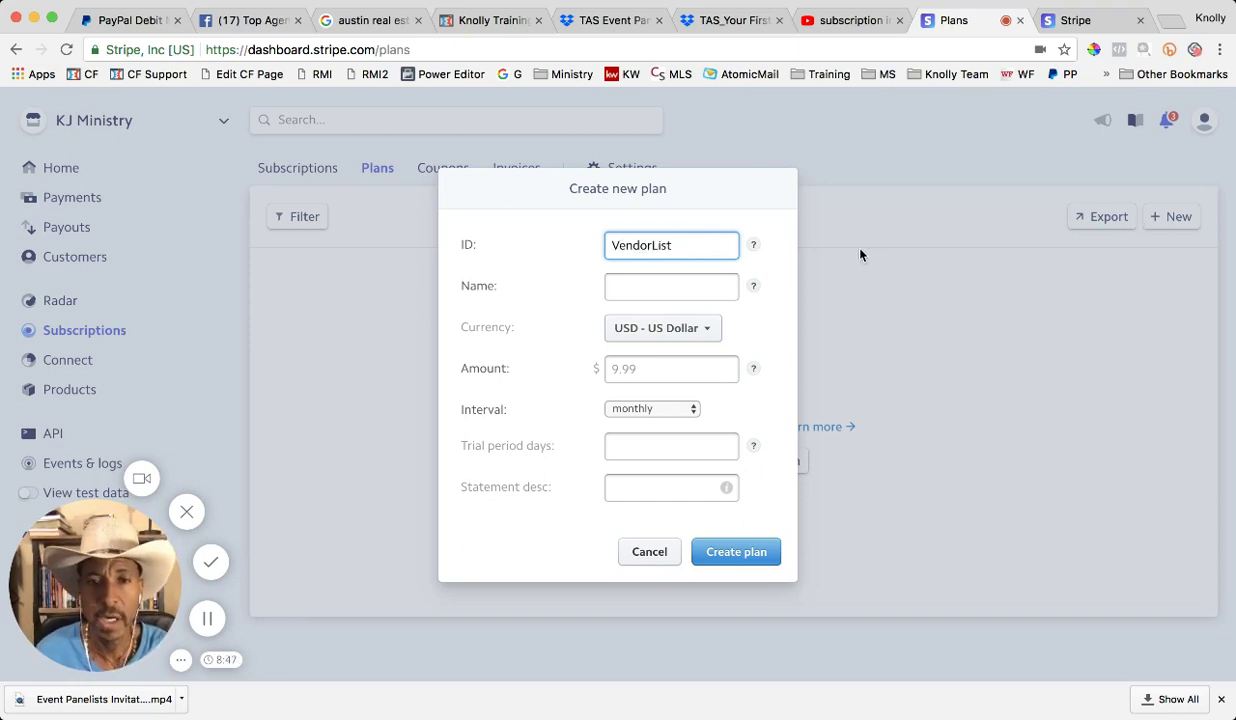
pyautogui.moveTo(695, 243); pyautogui.dragTo(612, 242)
pyautogui.press('super+c')
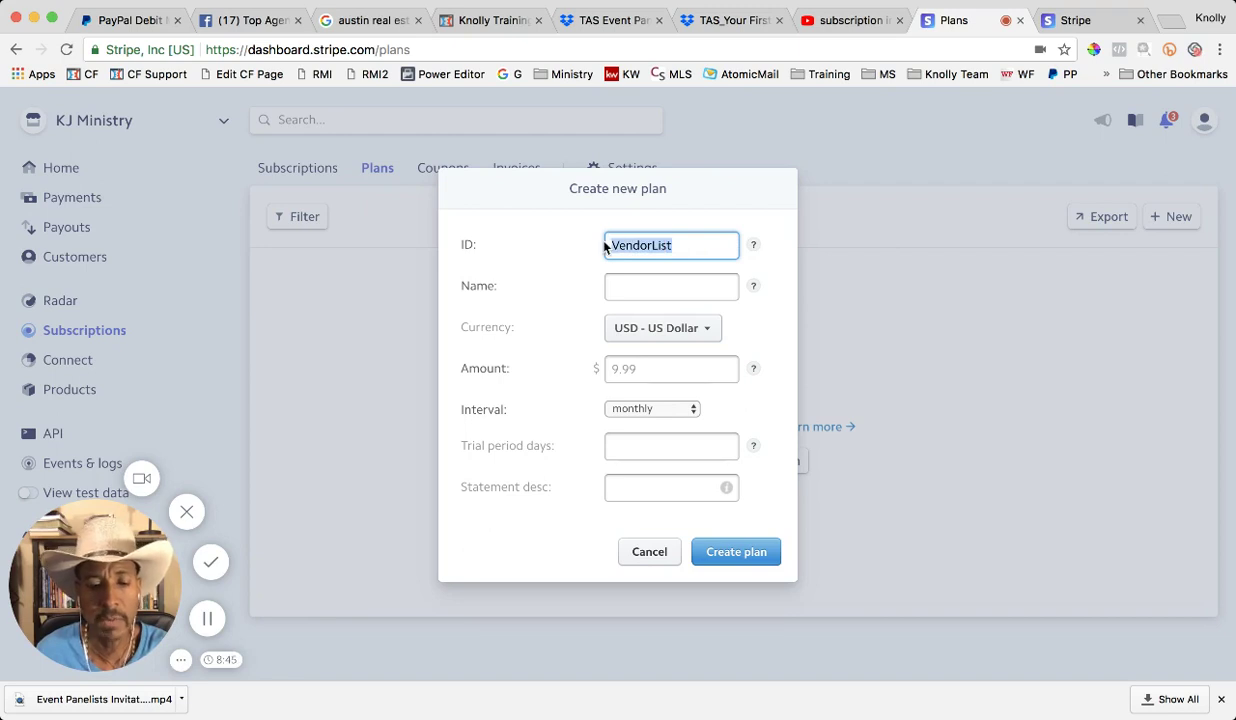
pyautogui.press('BackSpace')
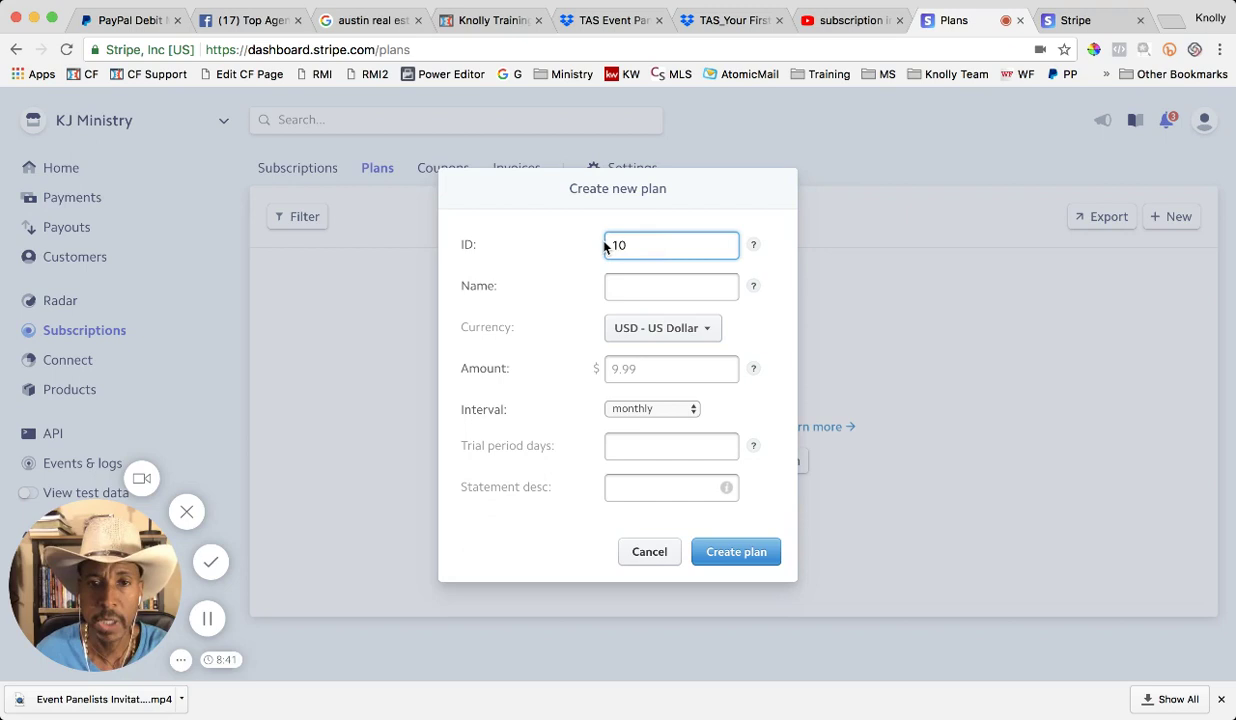
# Step: Paste 'VendorList' into the plan name and edit it to 'Preferred Vendor List'
pyautogui.click(624, 289)
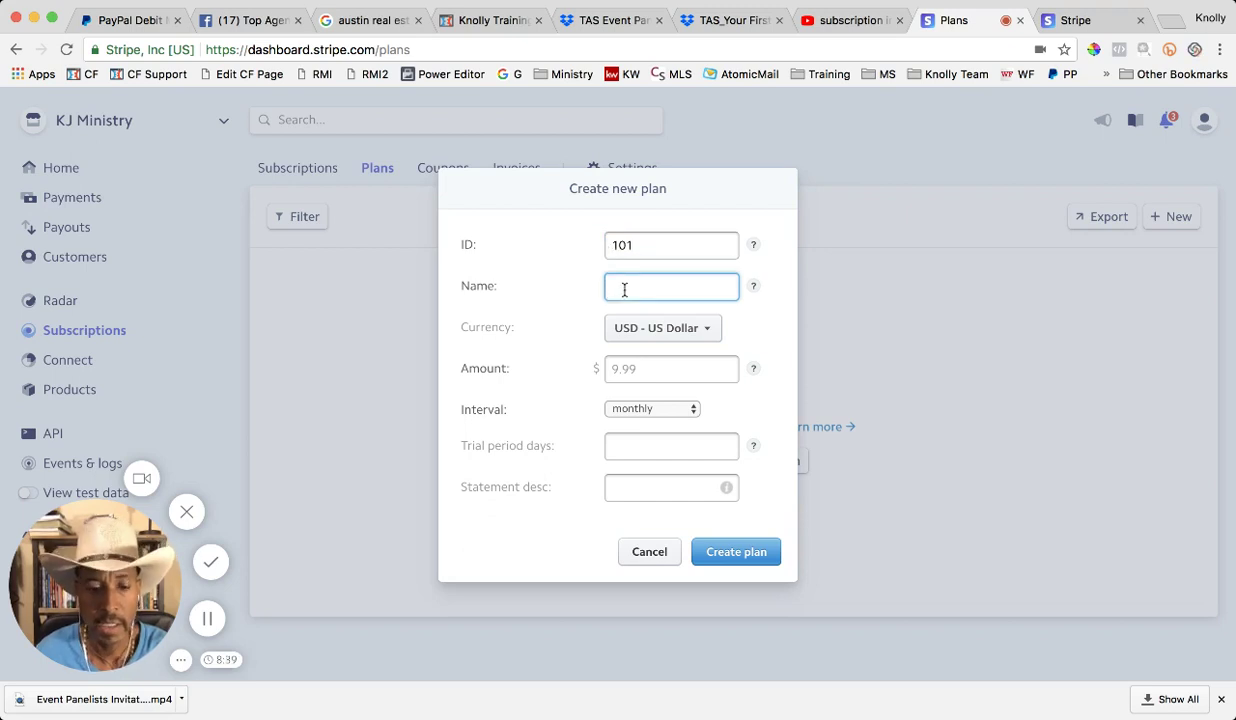
pyautogui.press('super+v')
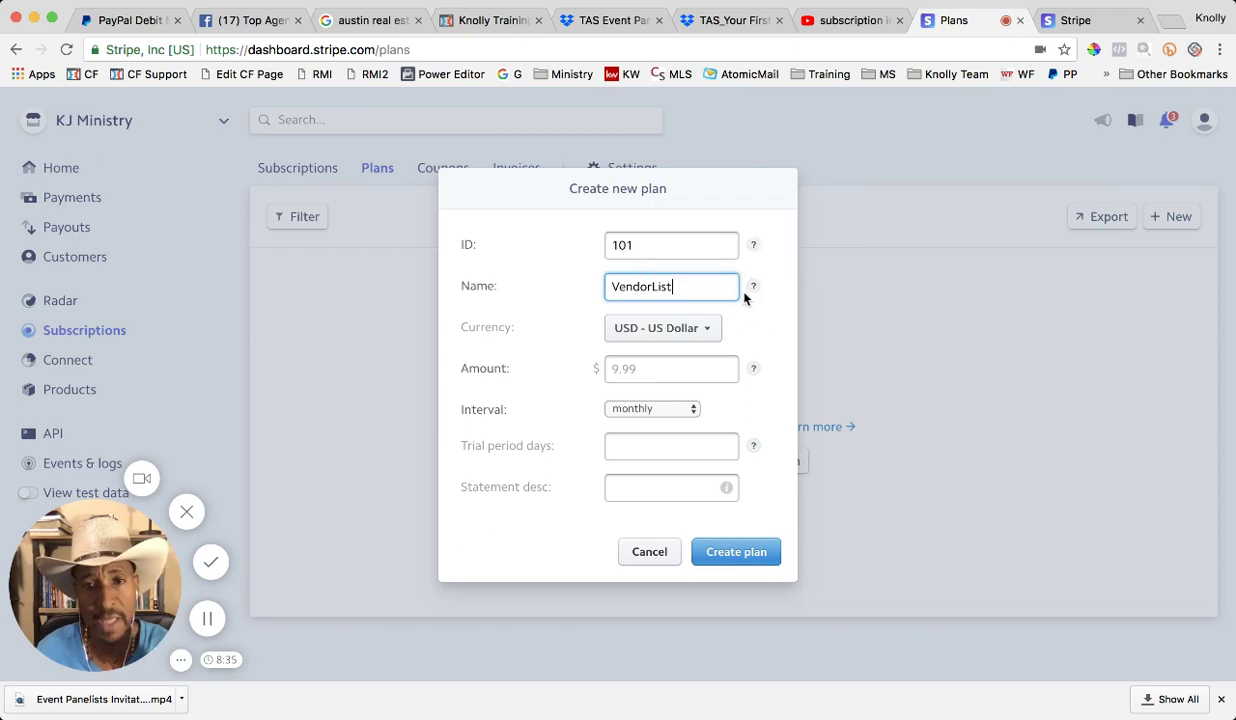
pyautogui.moveTo(749, 288)
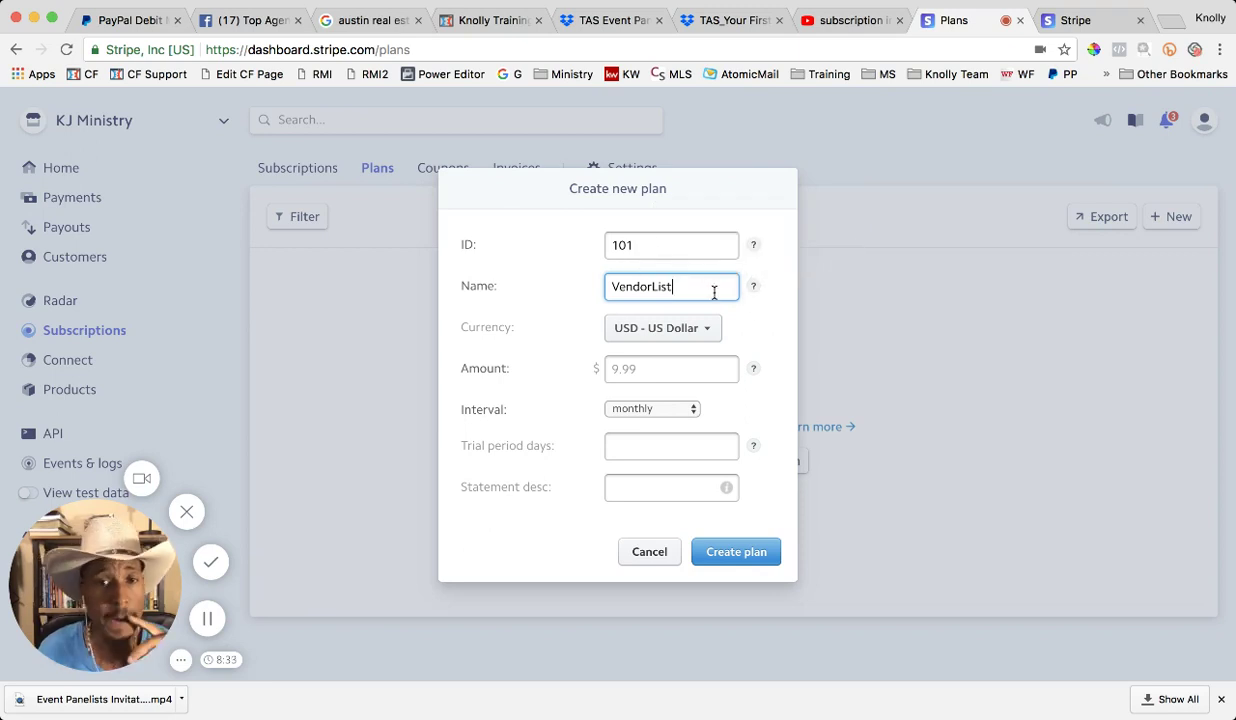
pyautogui.click(610, 288)
pyautogui.write('Prefer')
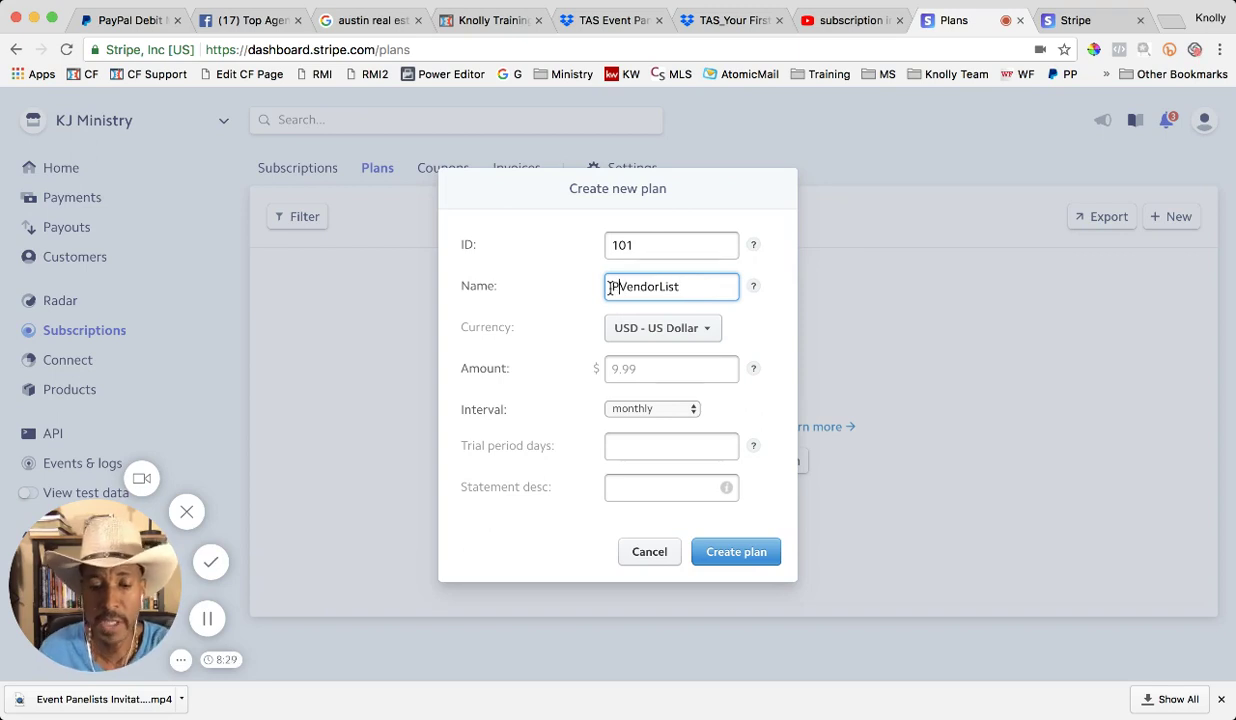
pyautogui.write('red')
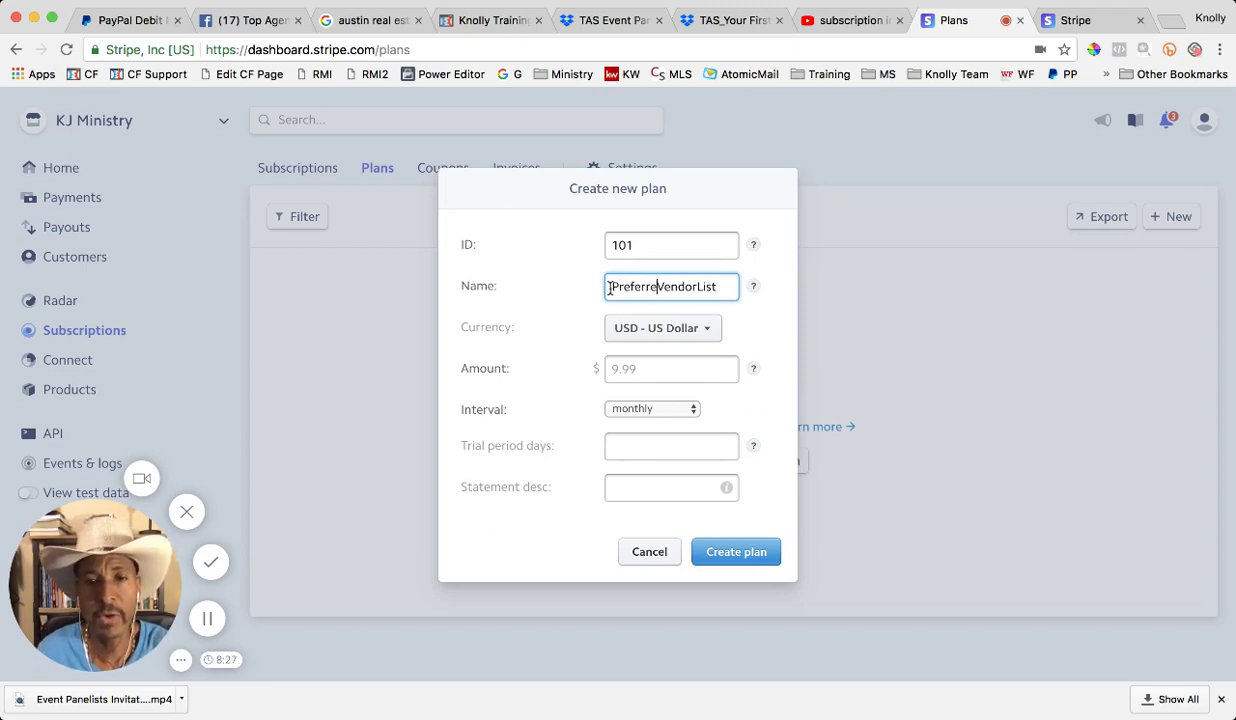
pyautogui.click(708, 289)
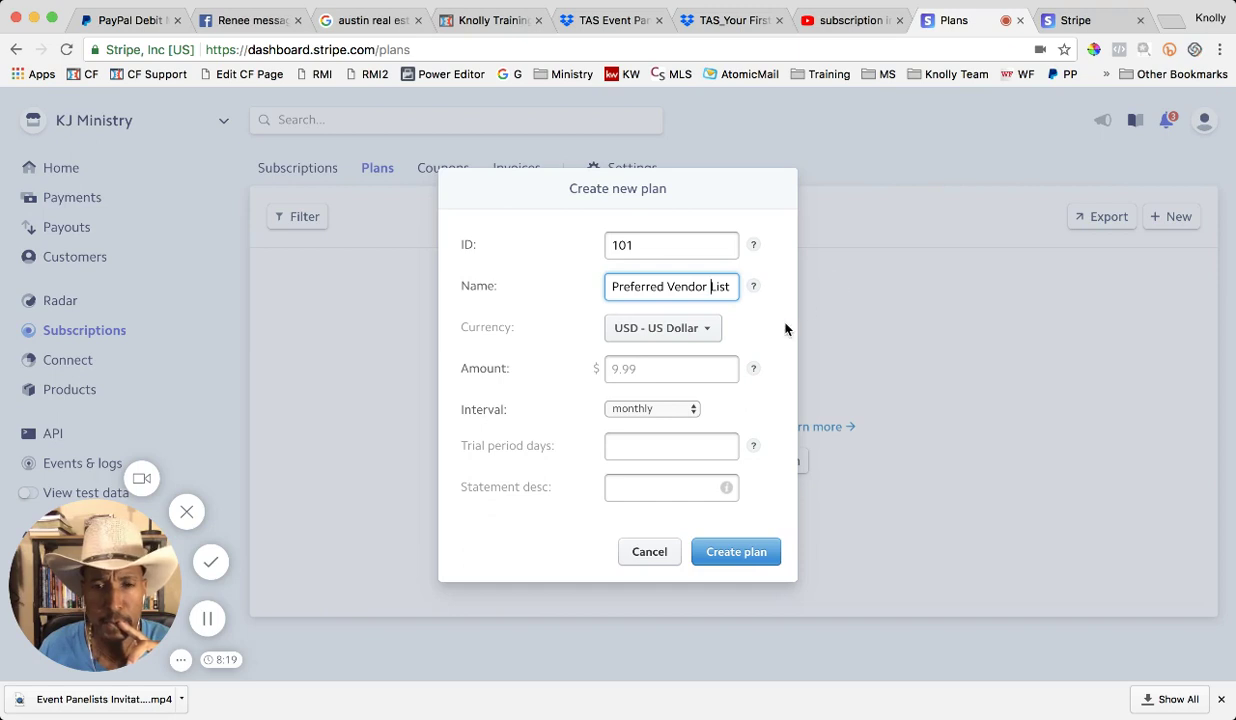
# Step: Set the plan's amount to 99.00 USD with a monthly billing interval
pyautogui.click(677, 368)
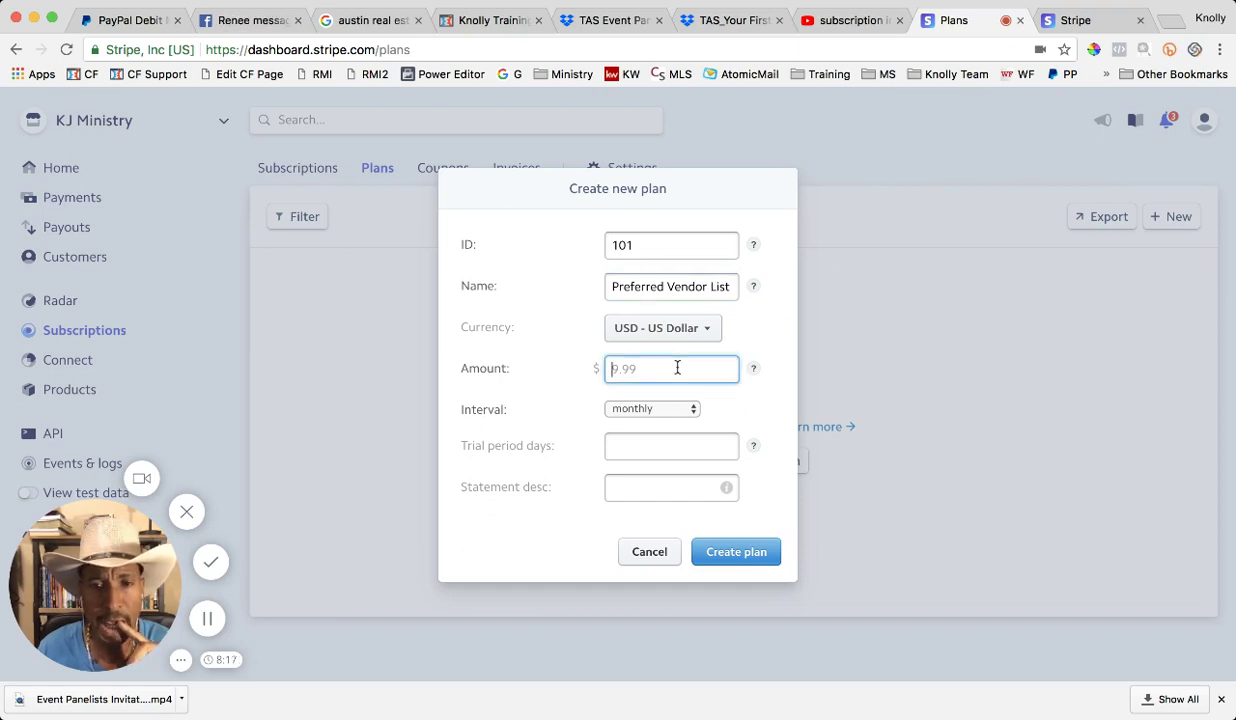
pyautogui.write('99')
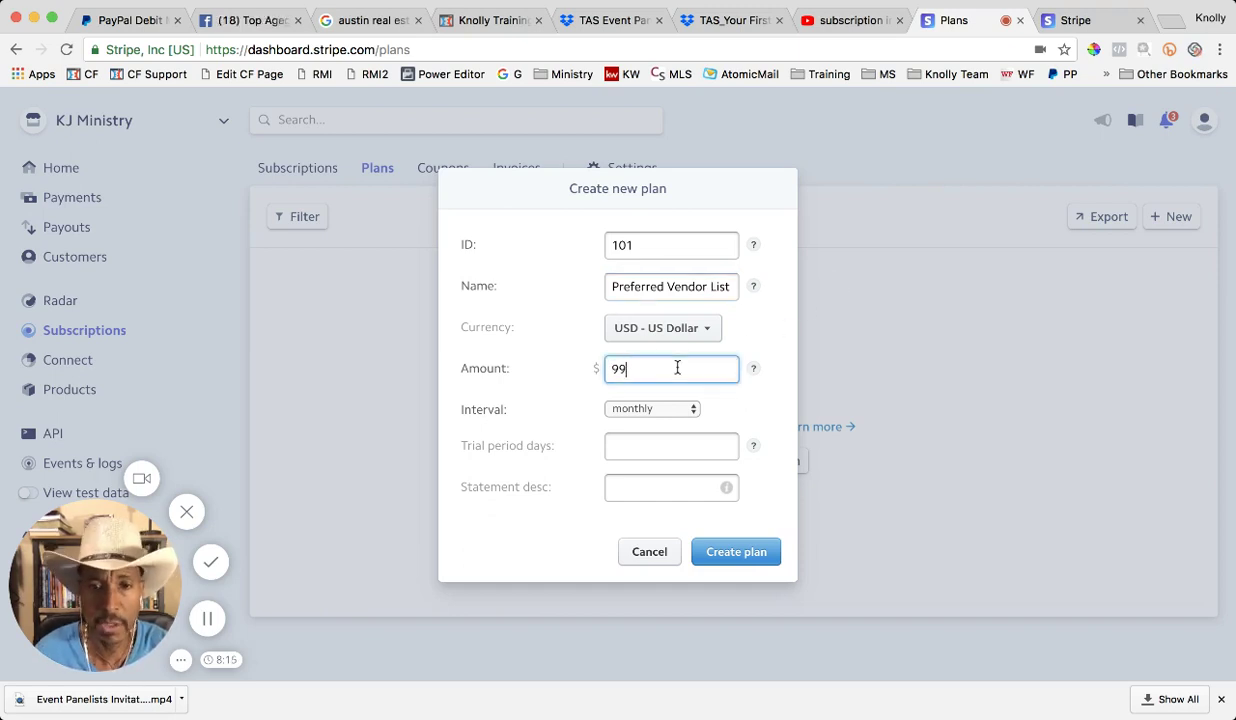
pyautogui.press('Tab')
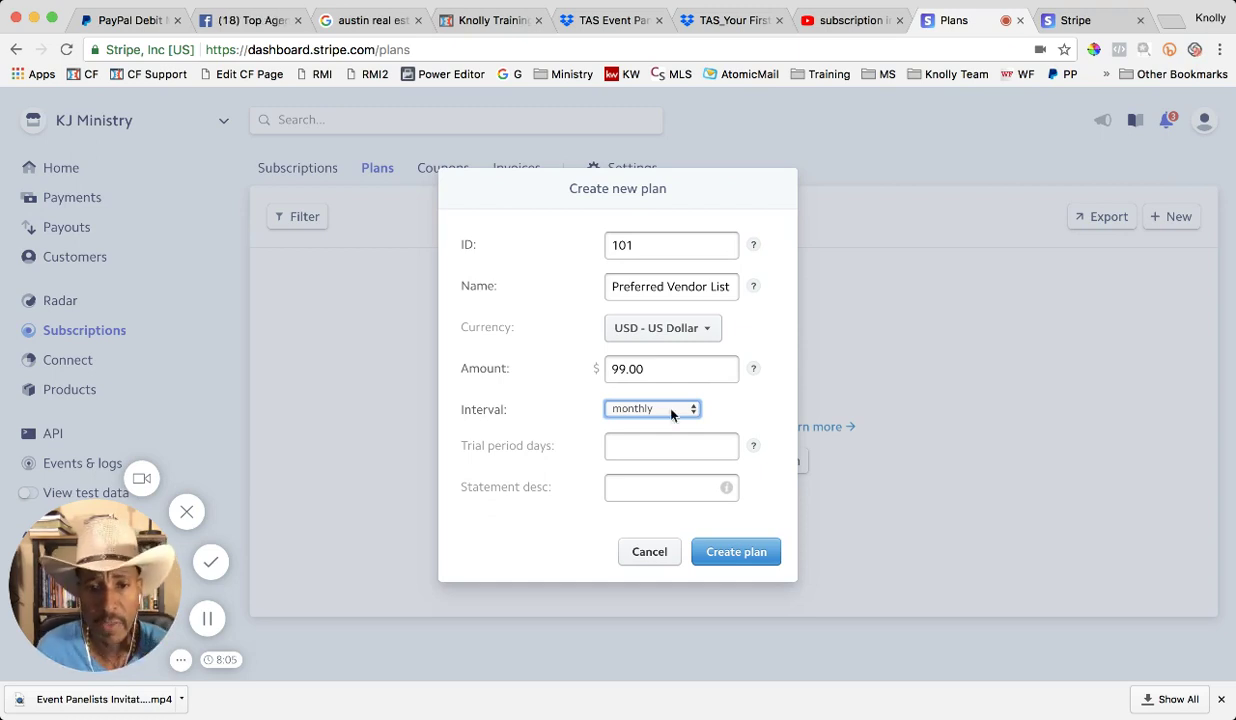
pyautogui.click(663, 449)
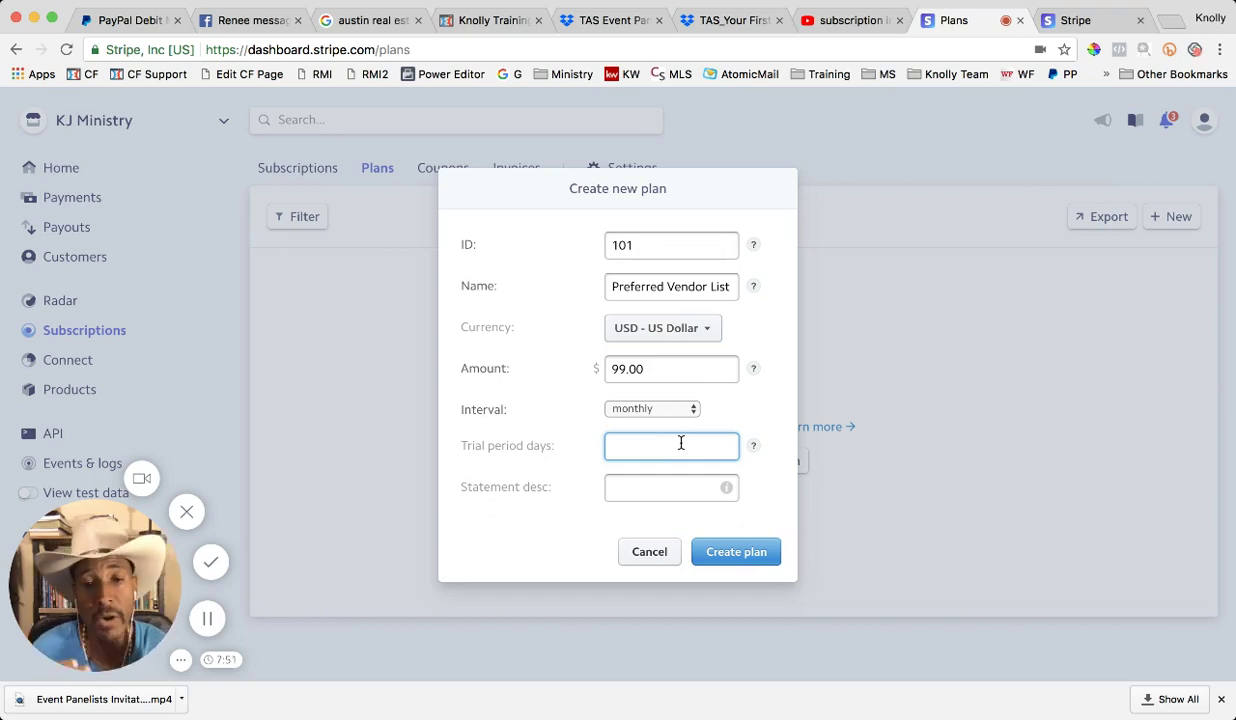
# Step: Enter a person's name as the plan's statement descriptor
pyautogui.click(666, 487)
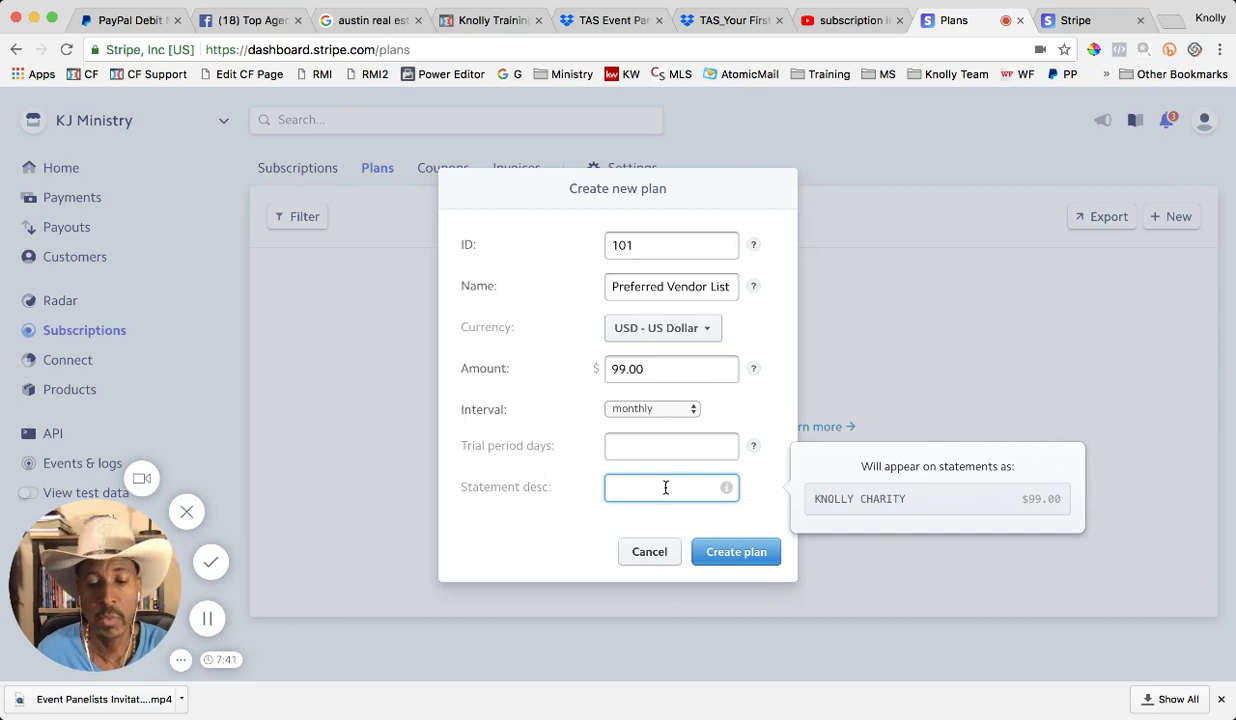
pyautogui.write('Jame')
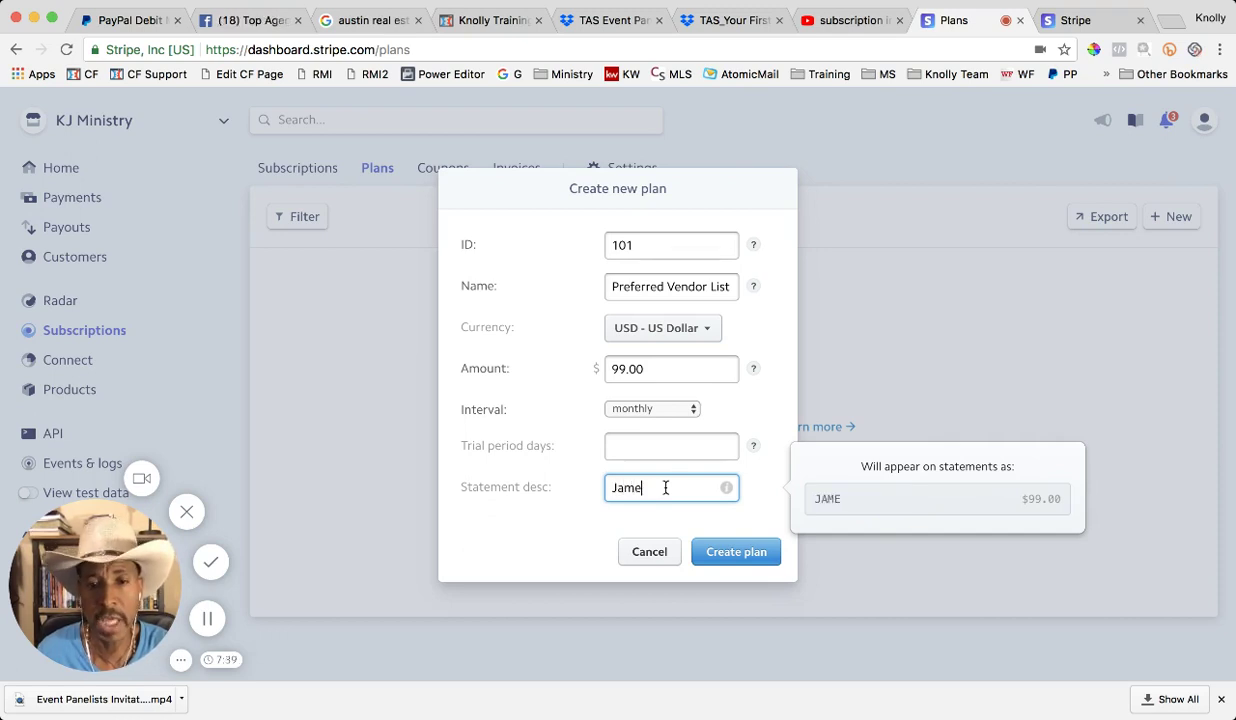
pyautogui.write('s MI')
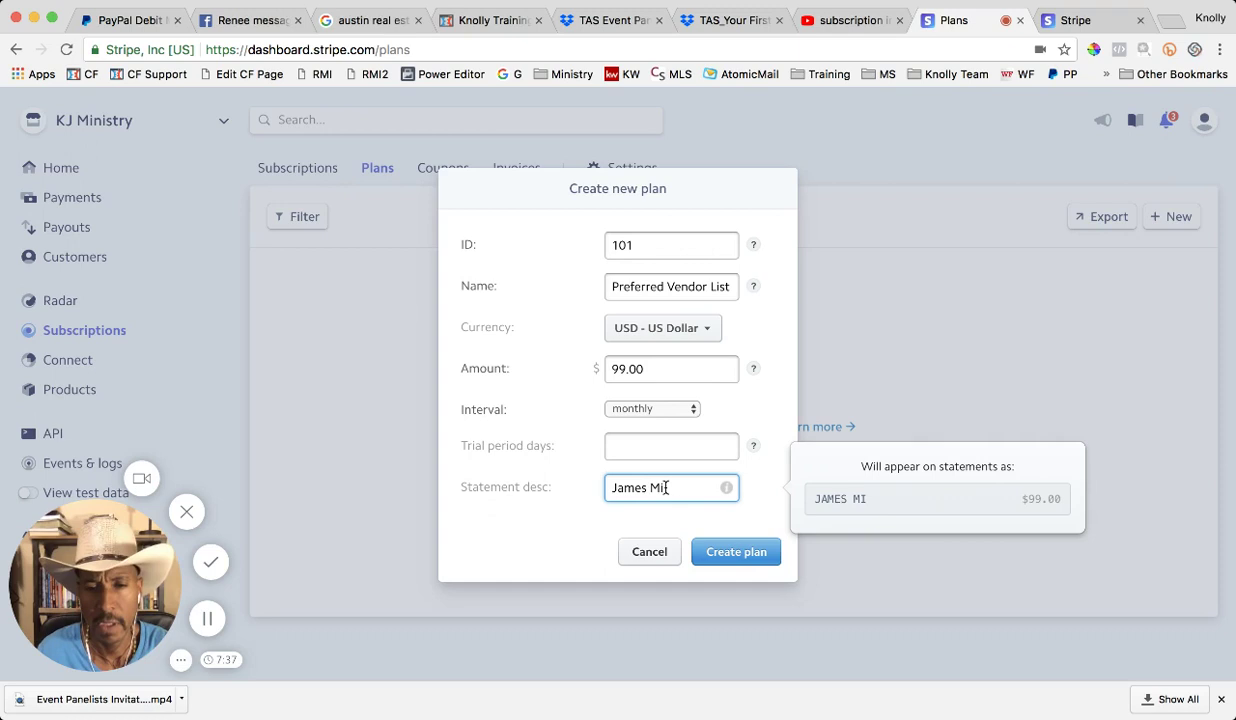
pyautogui.press('BackSpace')
pyautogui.press('BackSpace')
pyautogui.write('Smith')
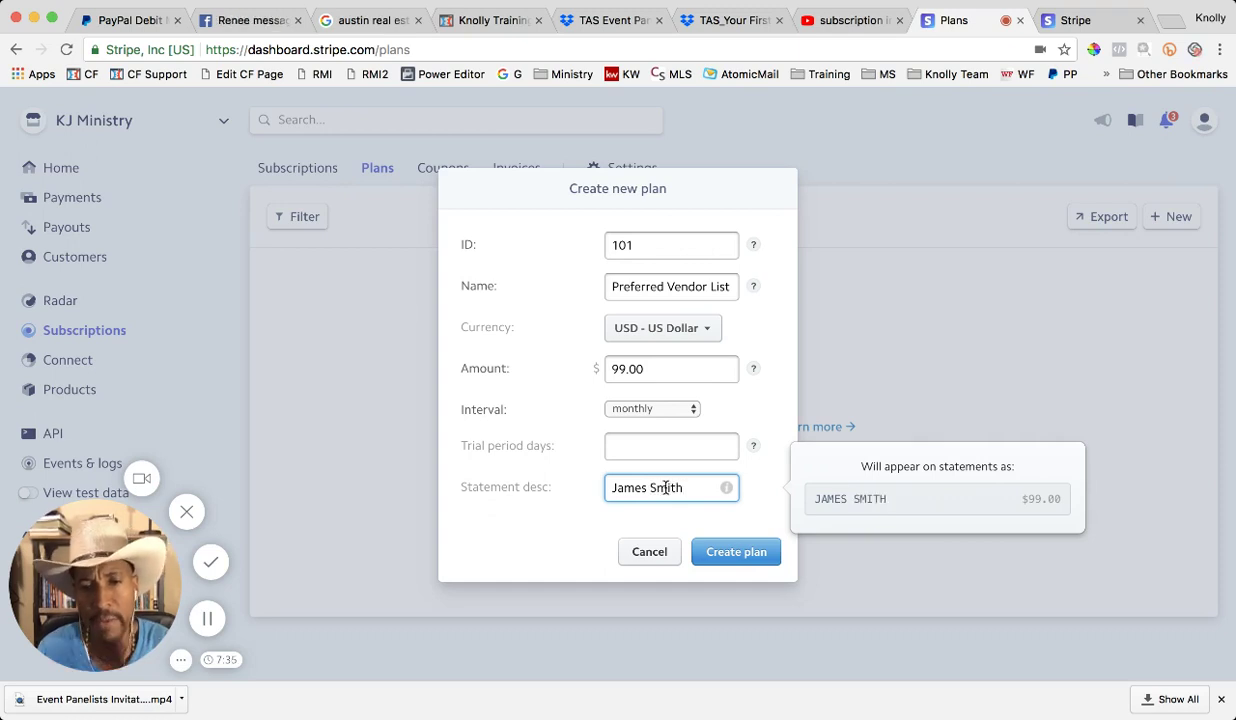
pyautogui.click(704, 520)
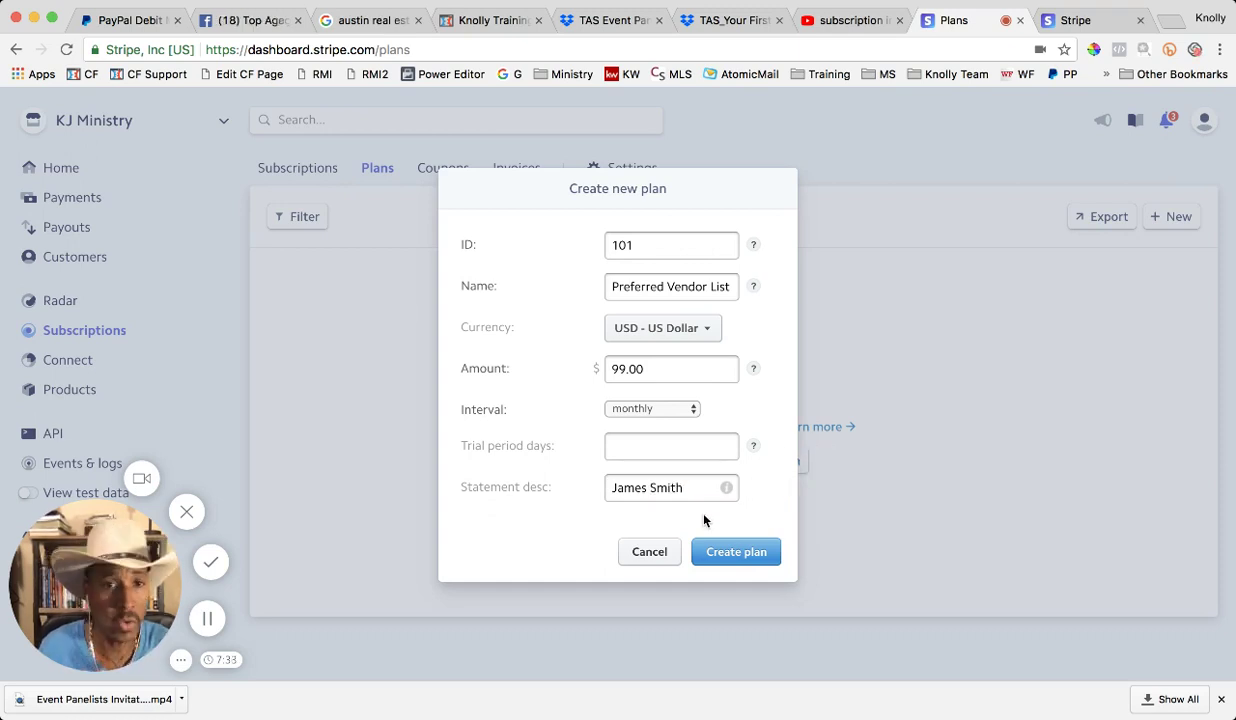
# Step: Replace the statement descriptor text with 'Top Agent Skills'
pyautogui.moveTo(684, 491); pyautogui.dragTo(603, 487)
pyautogui.click(651, 488)
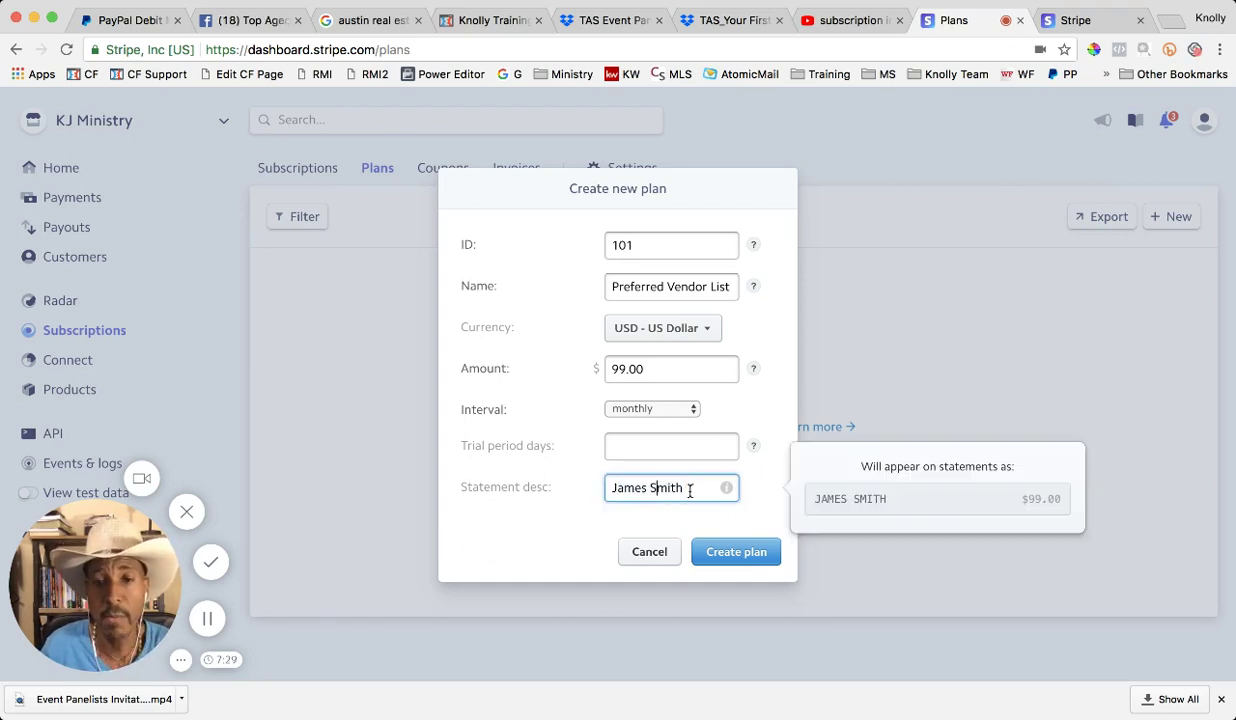
pyautogui.moveTo(692, 488); pyautogui.dragTo(601, 488)
pyautogui.write('Top Agen')
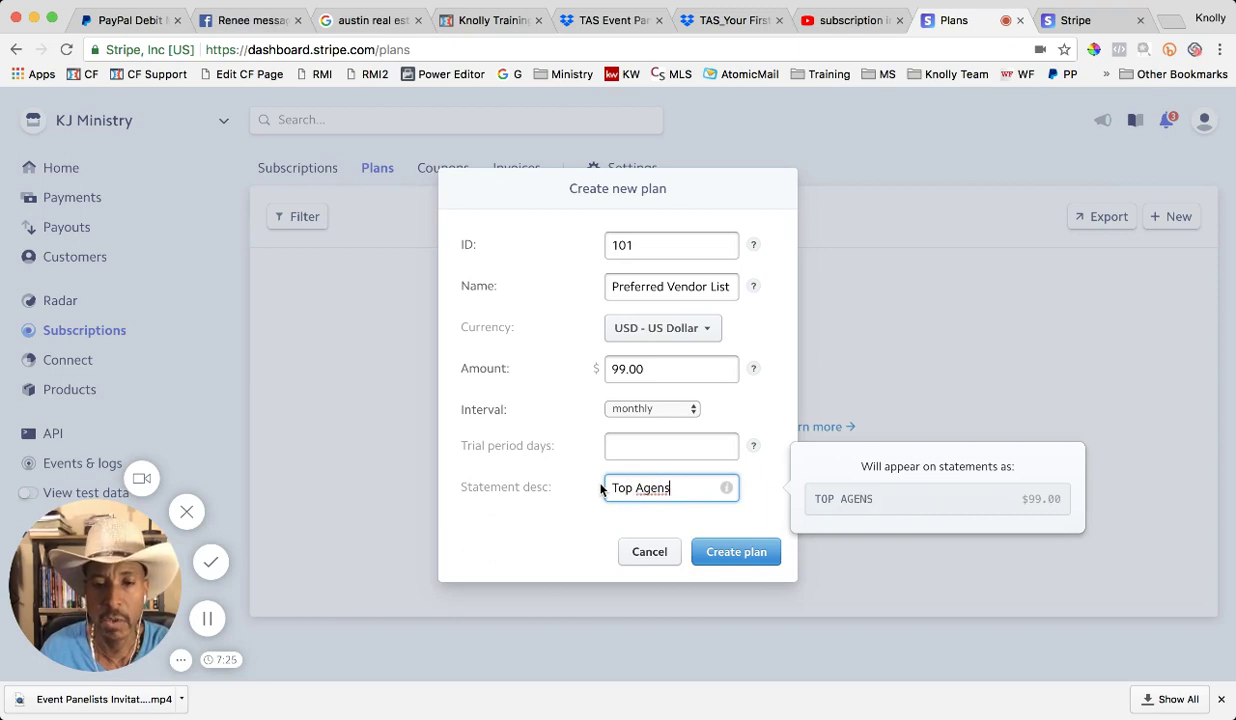
pyautogui.write('t Skill')
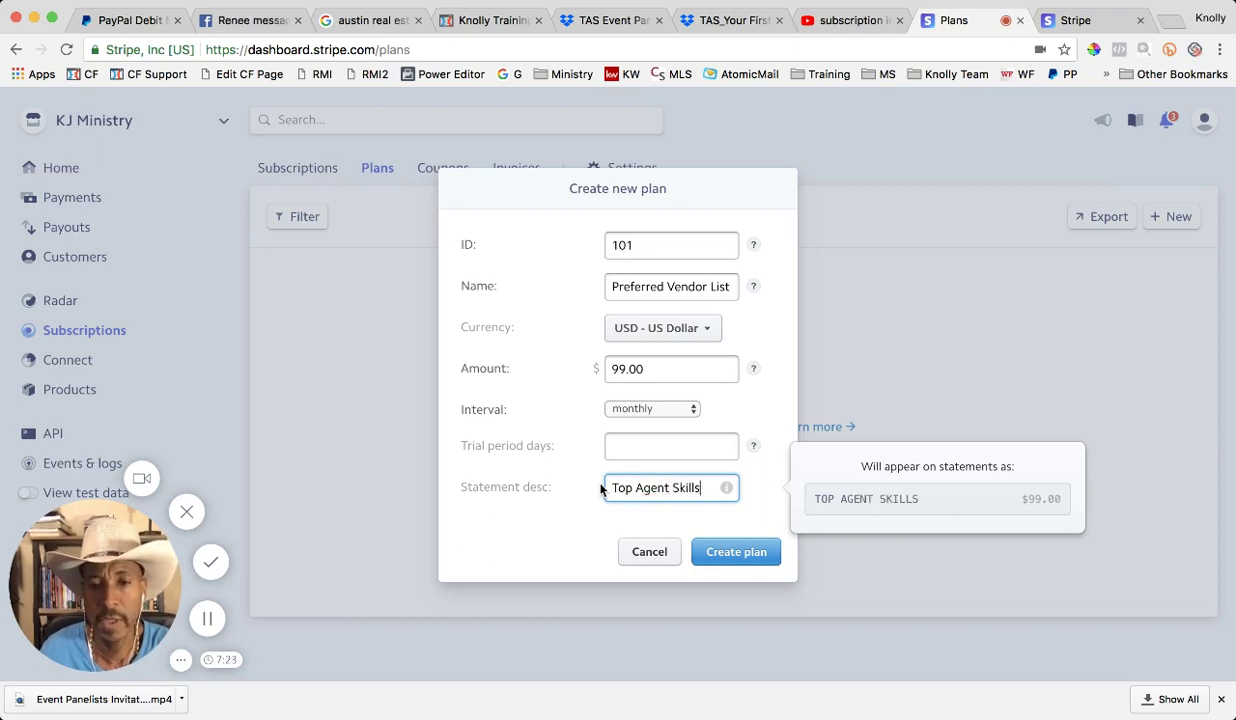
pyautogui.write('s')
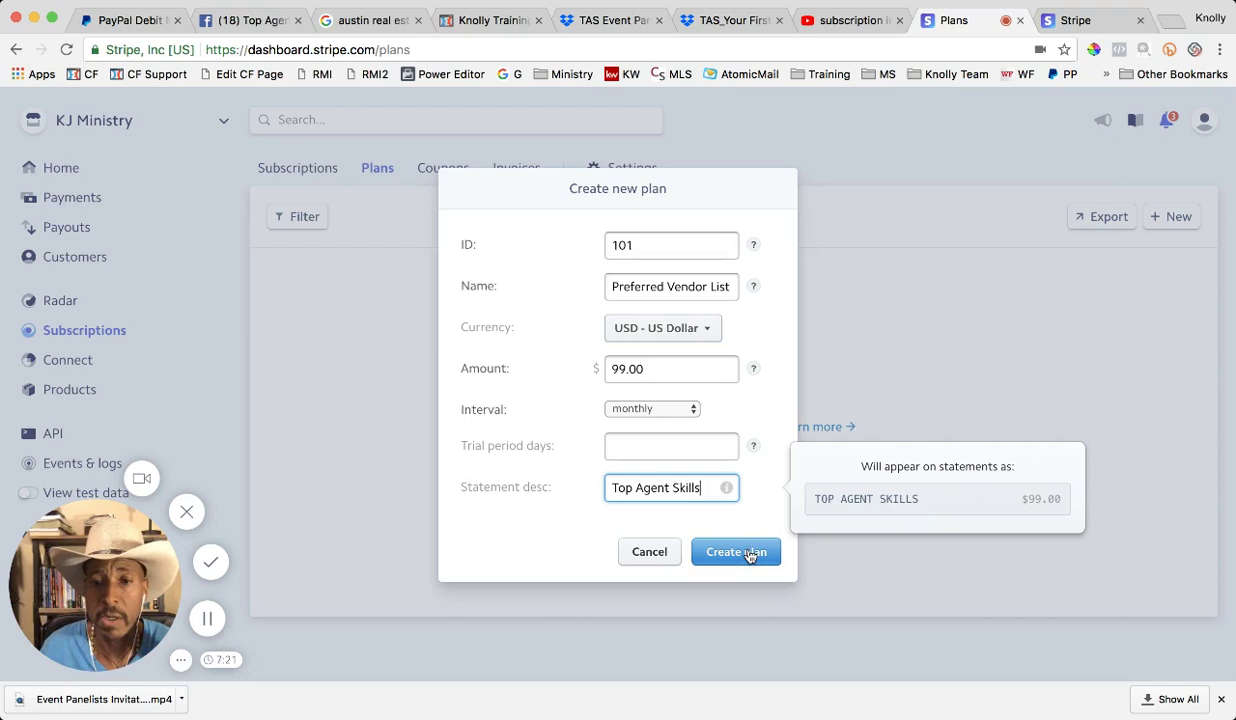
# Step: Create the $99.00/month plan after confirming the account password, then view the empty Payments page
pyautogui.click(755, 556)
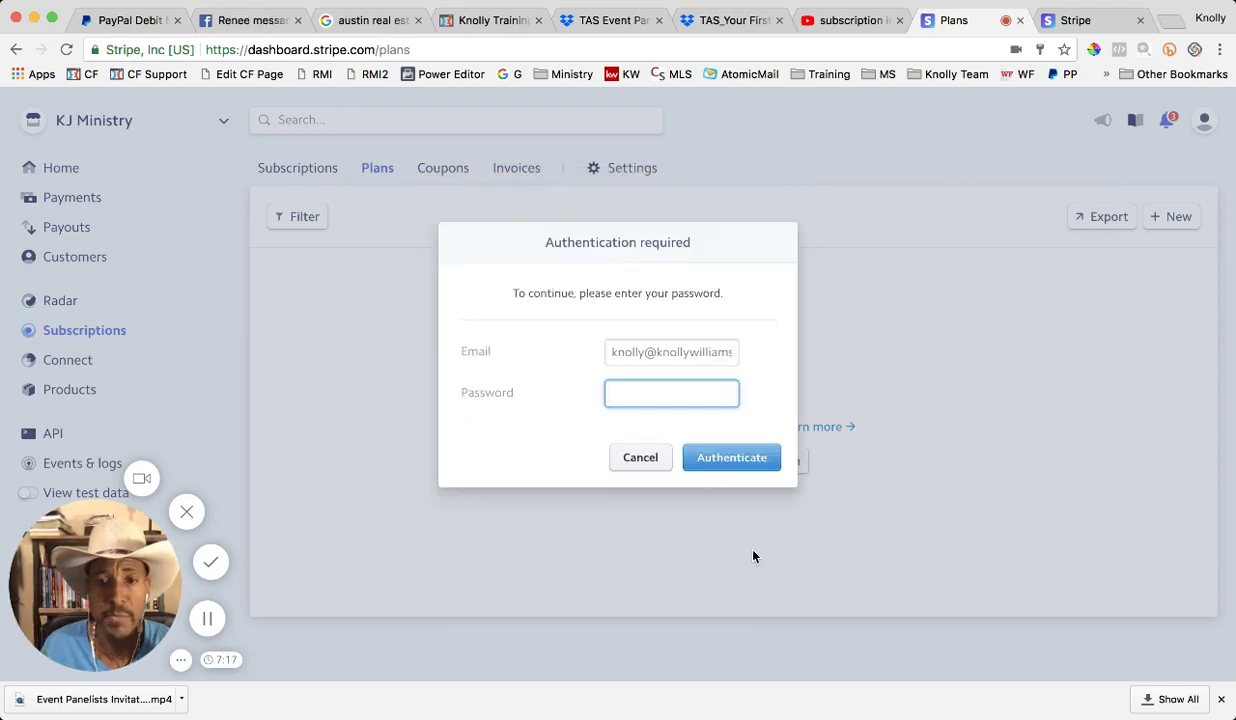
pyautogui.write('*****')
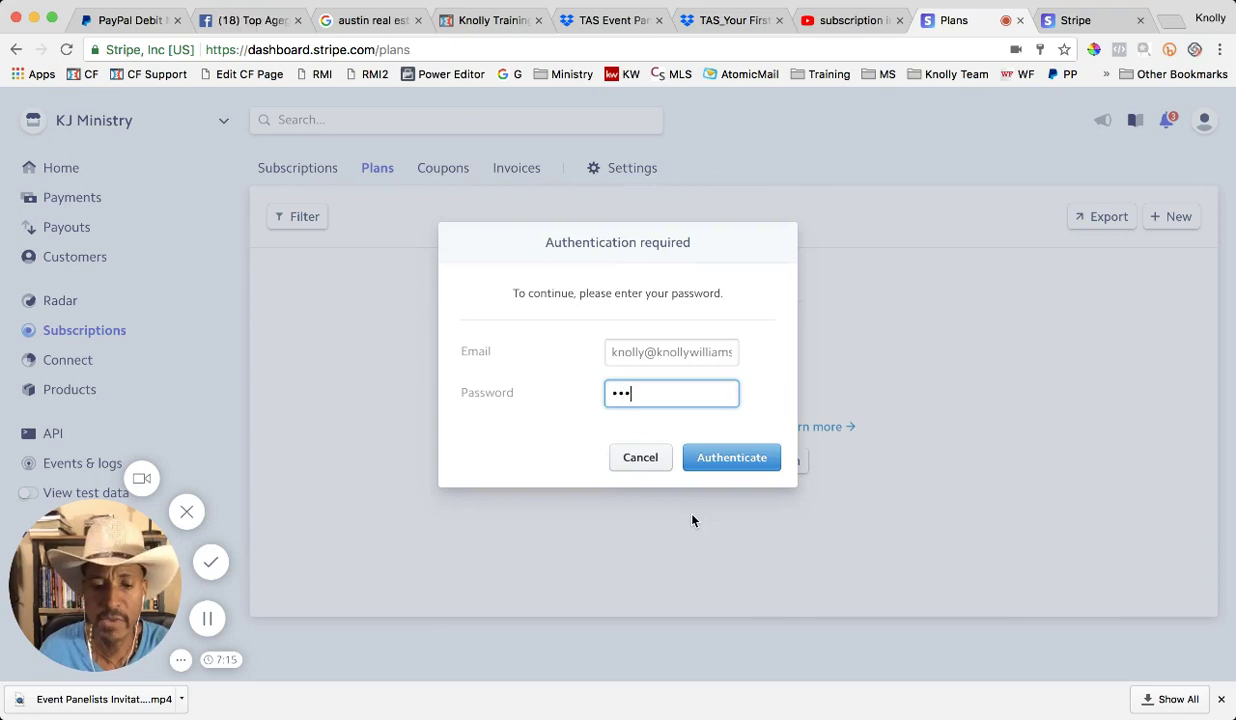
pyautogui.press('BackSpace')
pyautogui.press('BackSpace')
pyautogui.press('BackSpace')
pyautogui.press('BackSpace')
pyautogui.press('BackSpace')
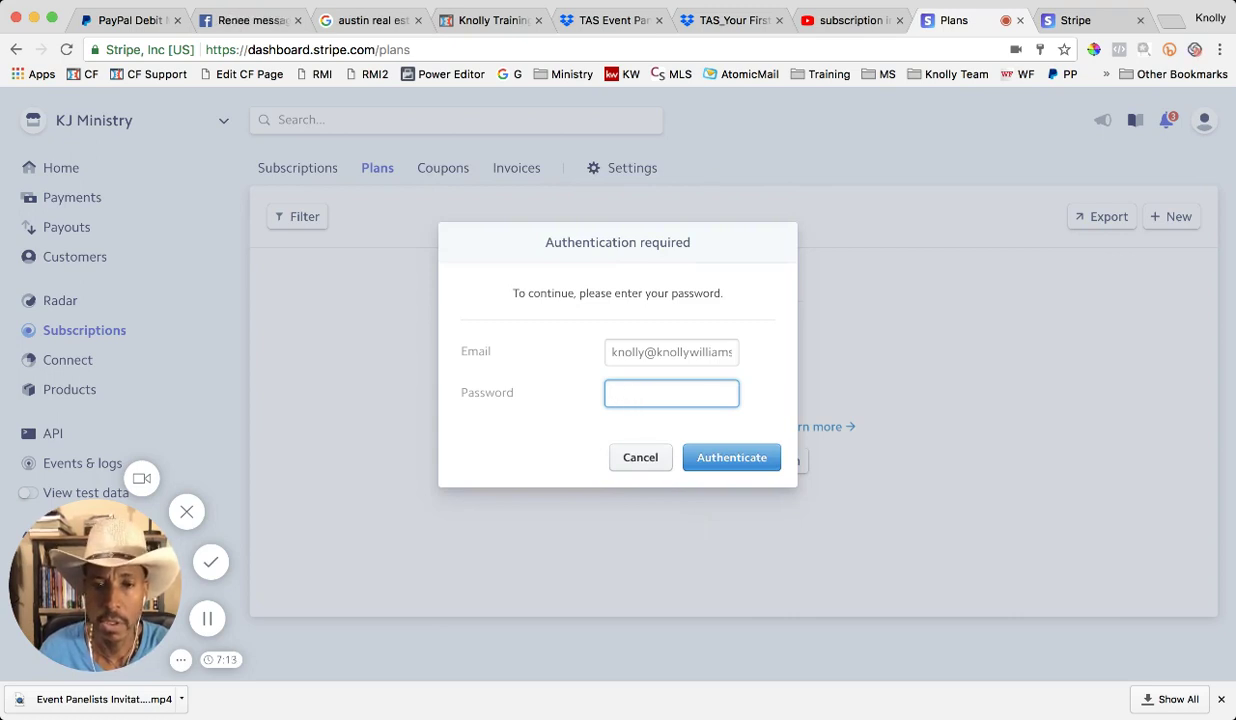
pyautogui.write('**********')
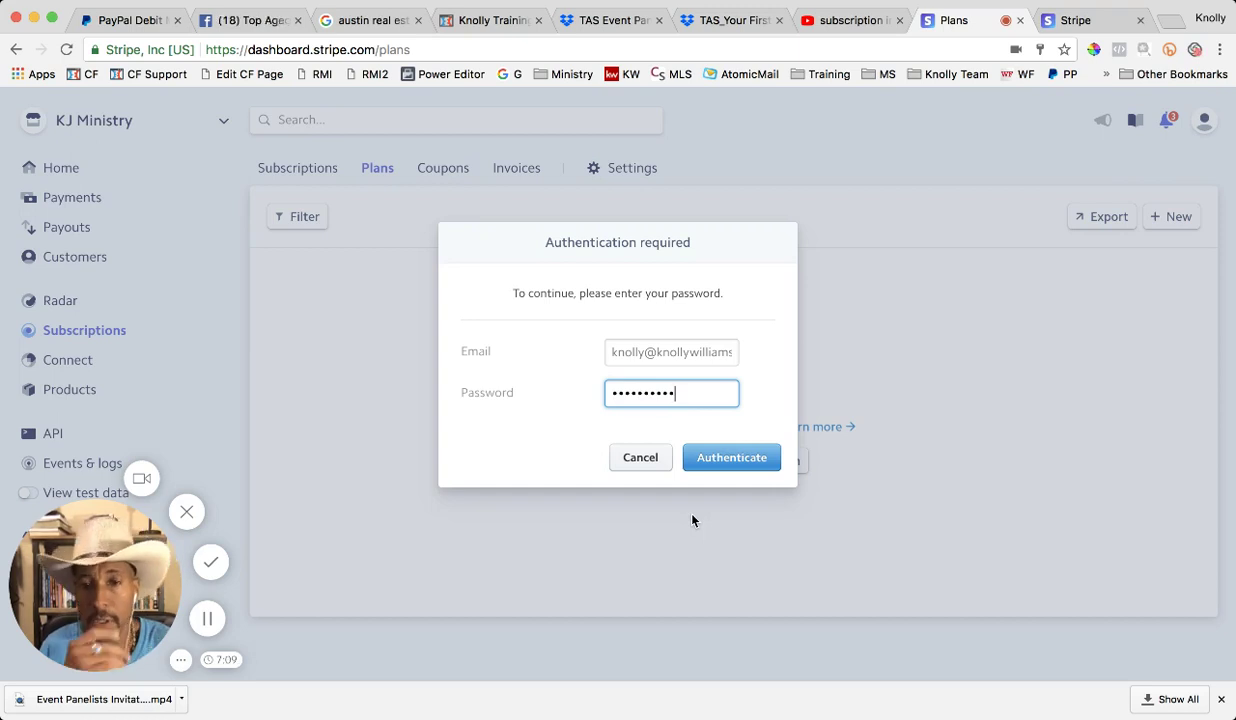
pyautogui.press('Return')
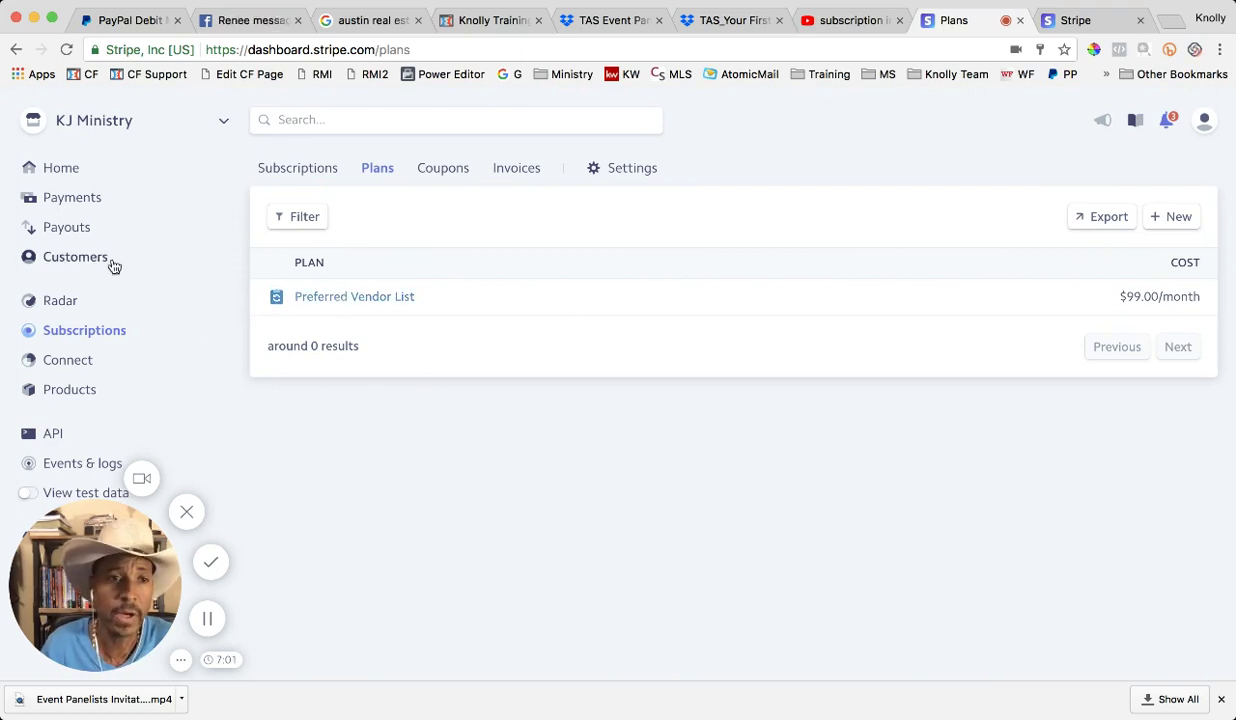
pyautogui.click(69, 174)
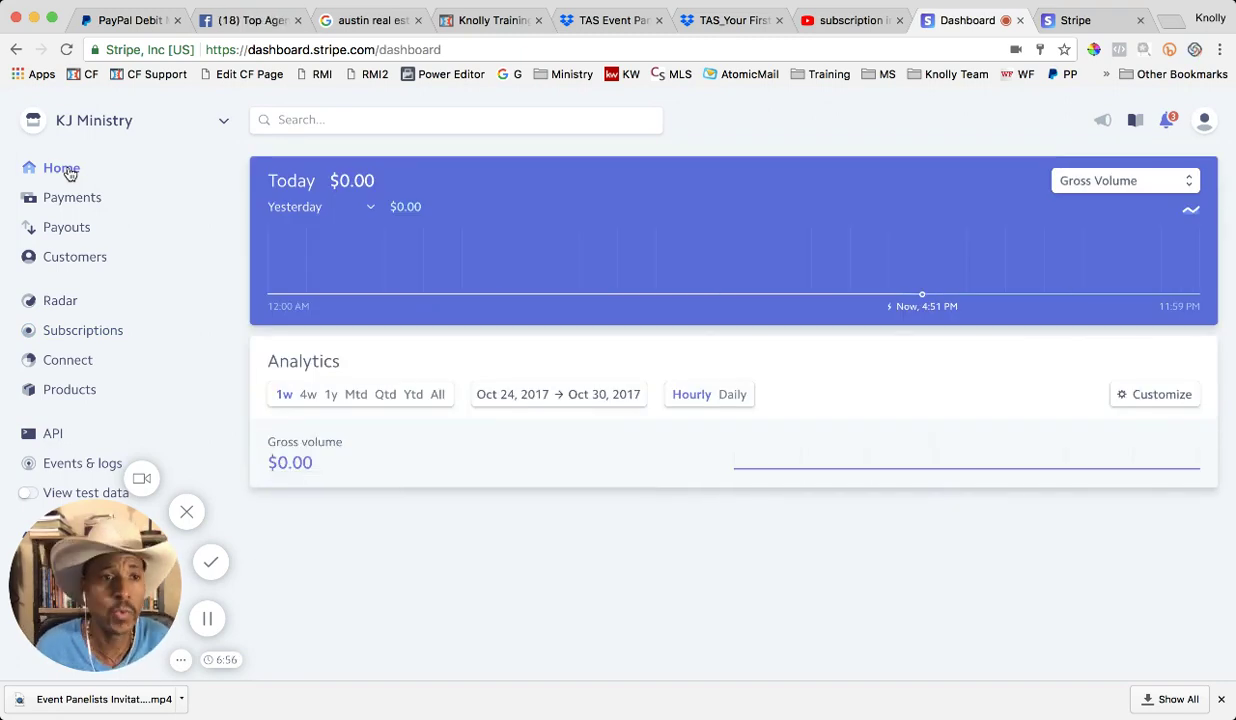
pyautogui.click(88, 200)
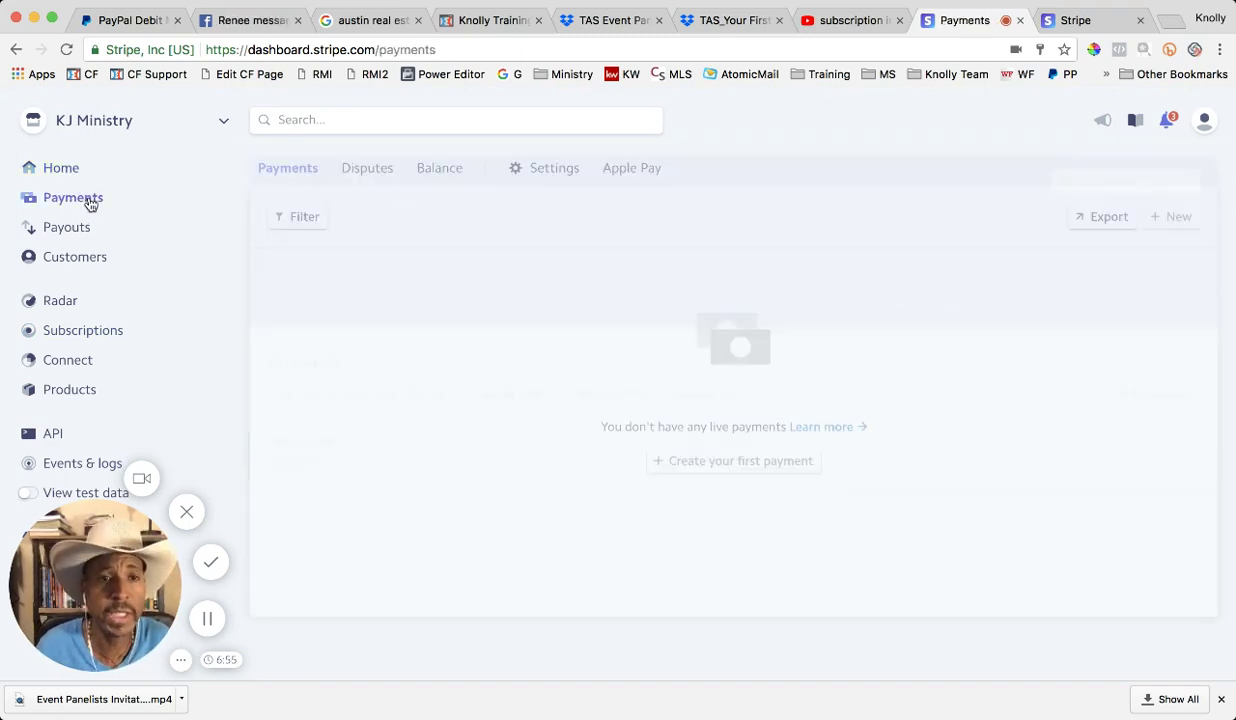